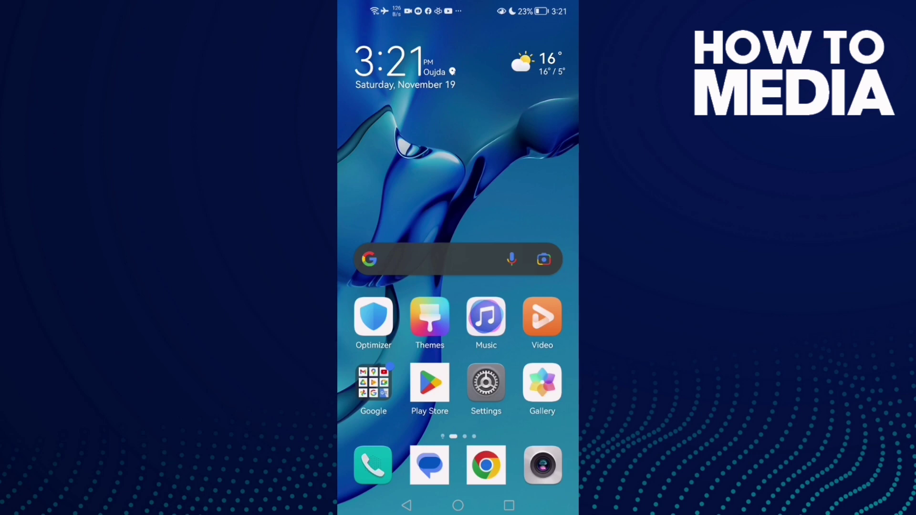
pyautogui.scroll(-5, 458, 258)
pyautogui.scroll(-5, 458, 236)
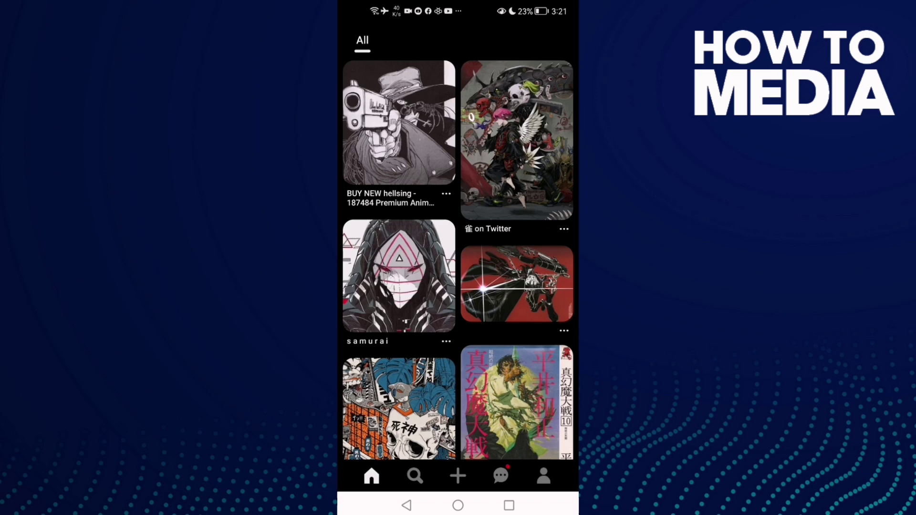
# Open the Hellsing anime poster pin from the Pinterest feed, then go to the home screen
pyautogui.click(399, 123)
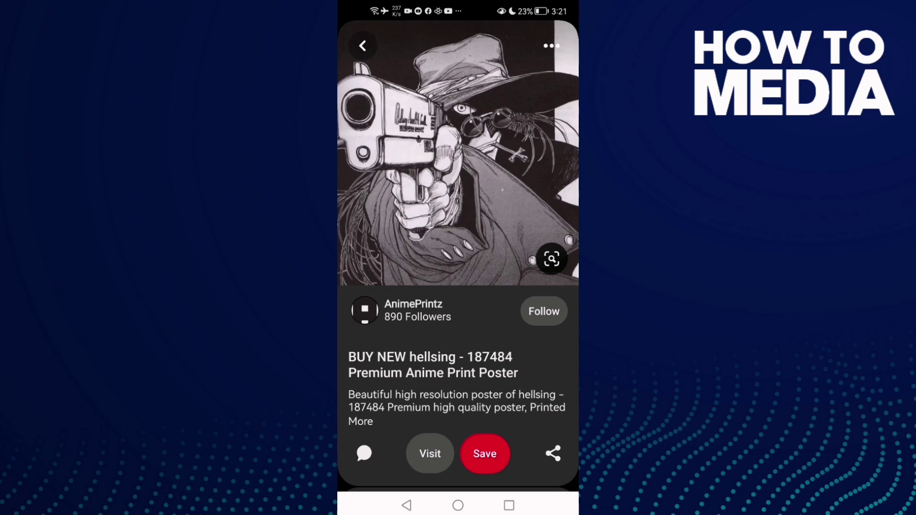
pyautogui.click(458, 506)
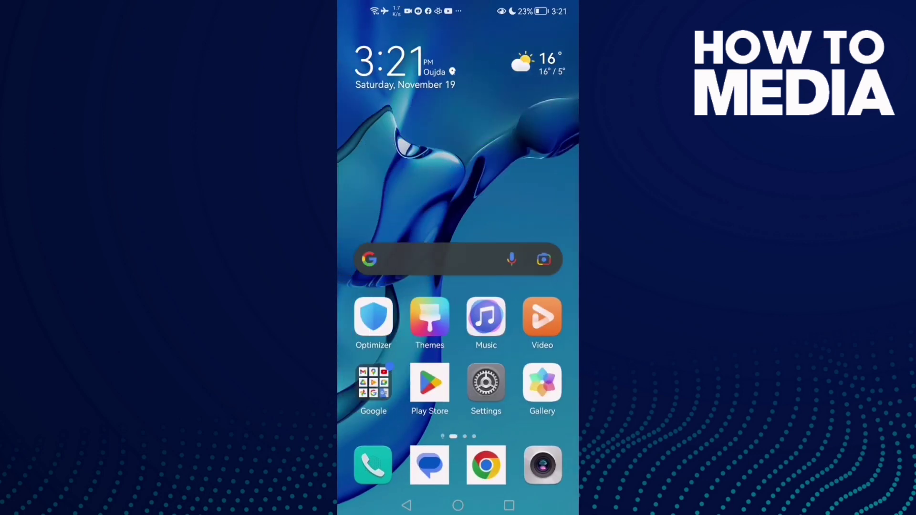
# Go to Settings > Apps > Apps and search the app list for 'pin'
pyautogui.click(486, 385)
pyautogui.click(423, 173)
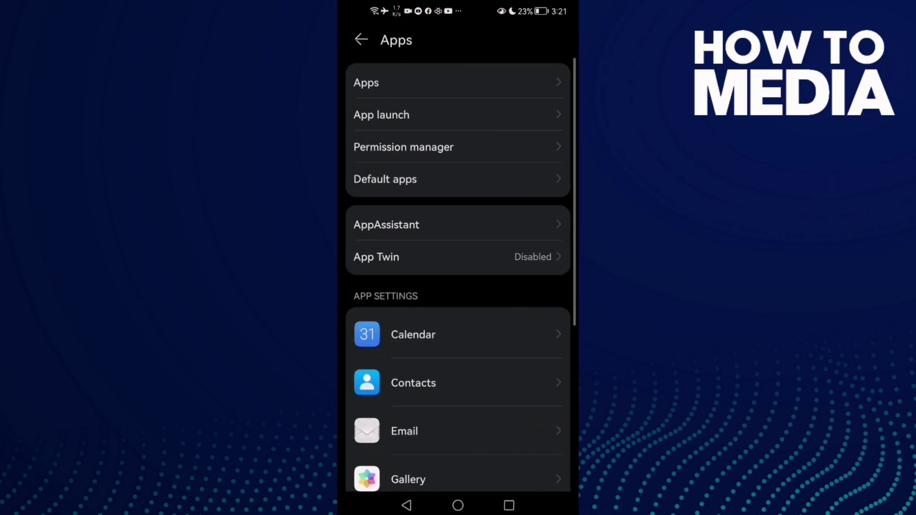
pyautogui.click(447, 81)
pyautogui.click(385, 78)
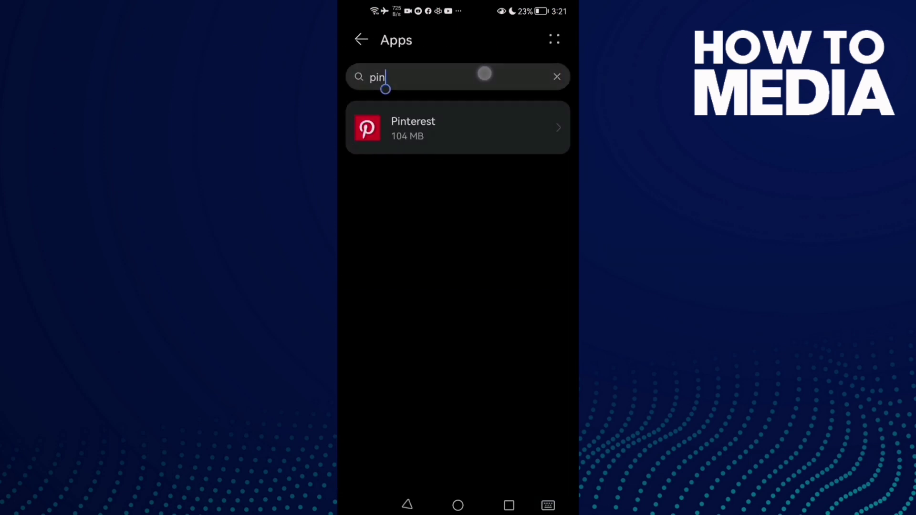
pyautogui.press('BackSpace')
pyautogui.press('BackSpace')
pyautogui.press('BackSpace')
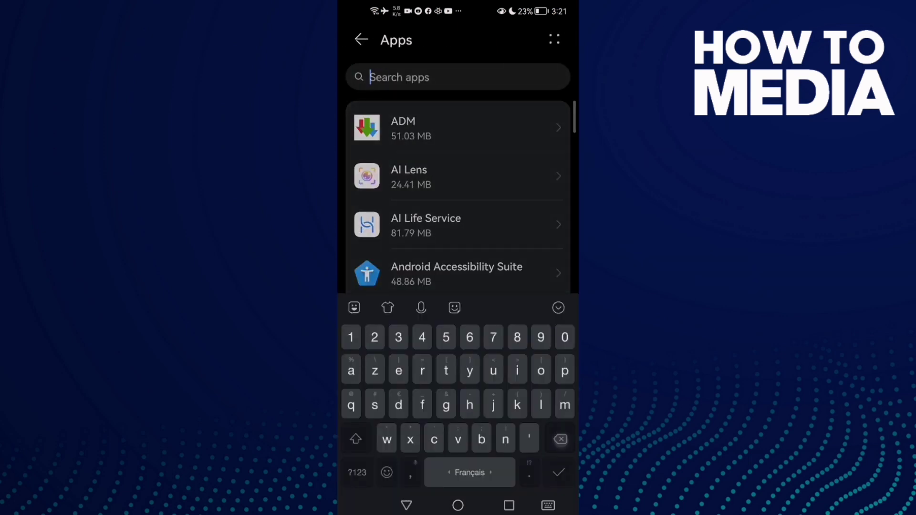
pyautogui.write('pin')
# Force-stop Pinterest from its App info page and glance at its notification settings
pyautogui.click(441, 127)
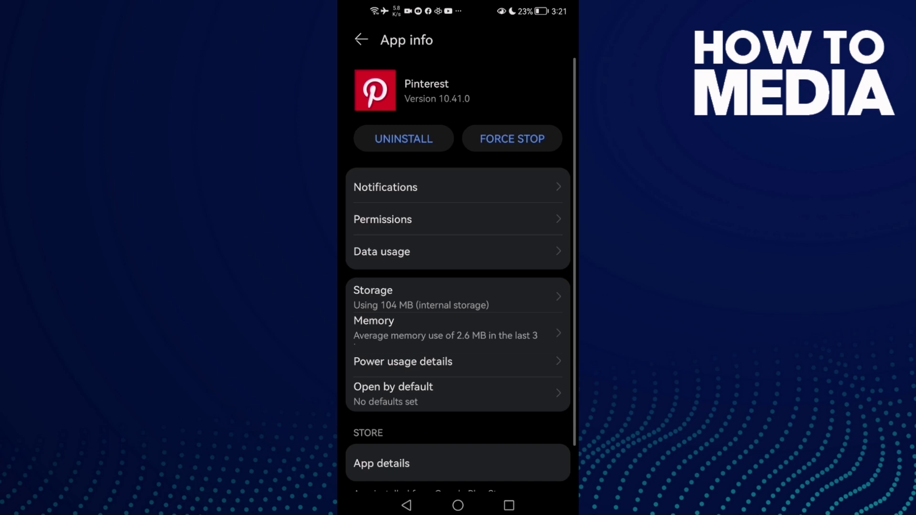
pyautogui.click(506, 138)
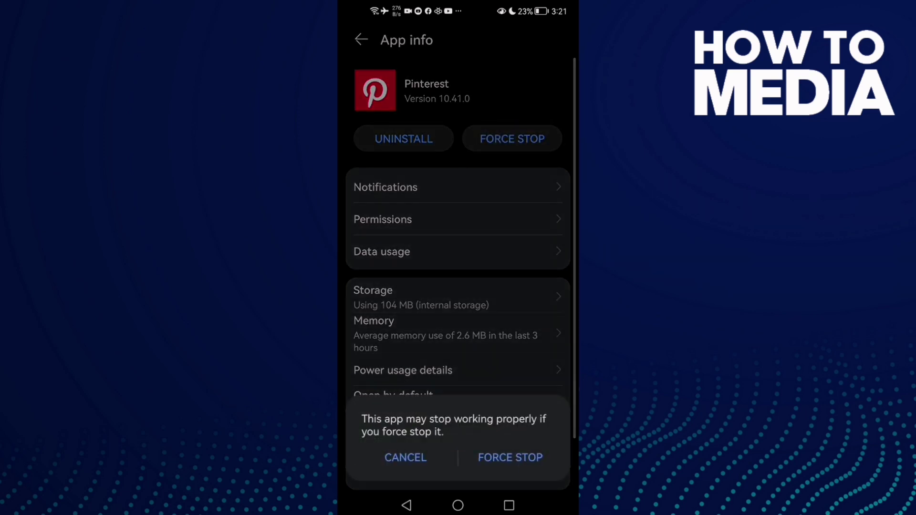
pyautogui.click(510, 462)
pyautogui.click(385, 187)
pyautogui.click(406, 505)
# Clear Pinterest's cache under Storage and view its permissions list
pyautogui.click(435, 280)
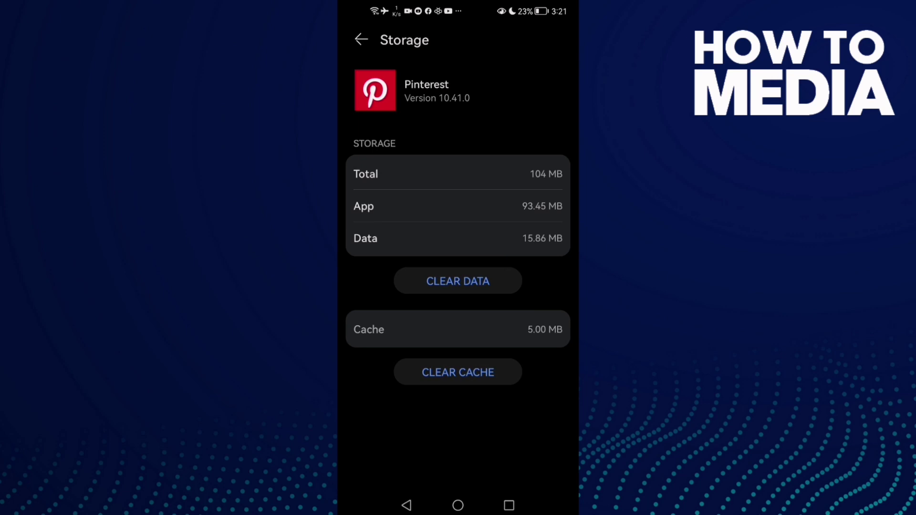
pyautogui.click(462, 373)
pyautogui.click(406, 506)
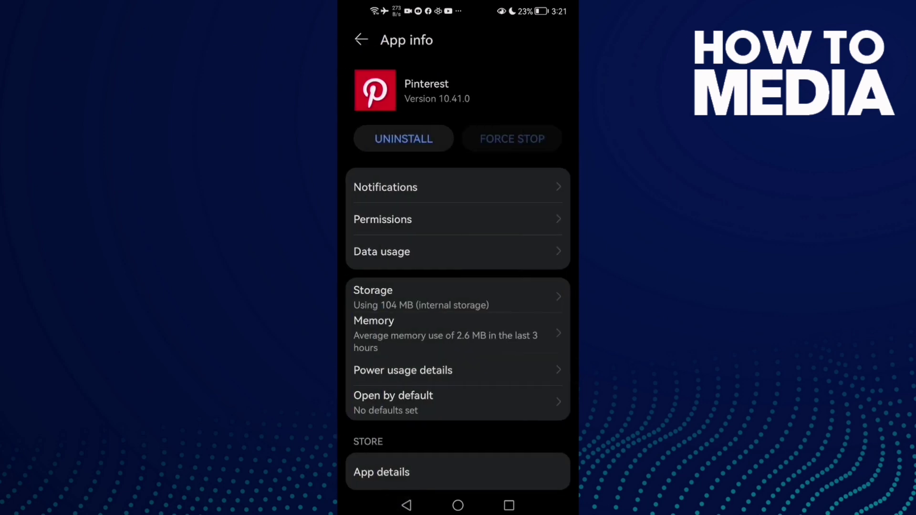
pyautogui.click(383, 219)
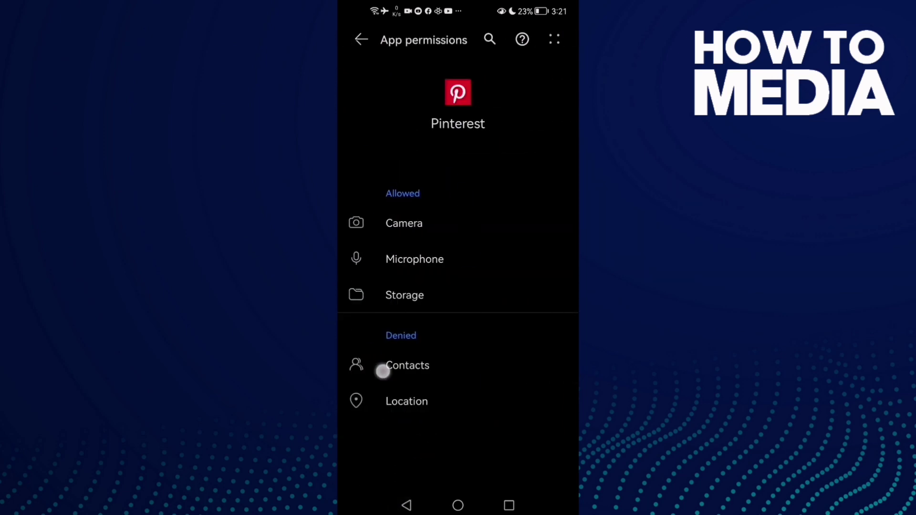
# Return to the home screen and relaunch Pinterest from its home page
pyautogui.click(458, 506)
pyautogui.moveTo(530, 322); pyautogui.dragTo(387, 323)
pyautogui.click(486, 51)
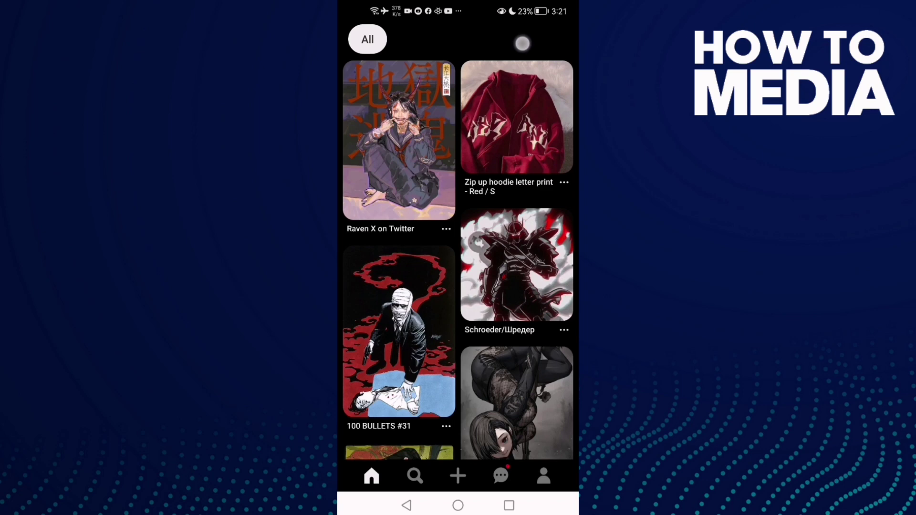
# Try a gibberish search on Pinterest's search page and dismiss the keyboard
pyautogui.click(416, 477)
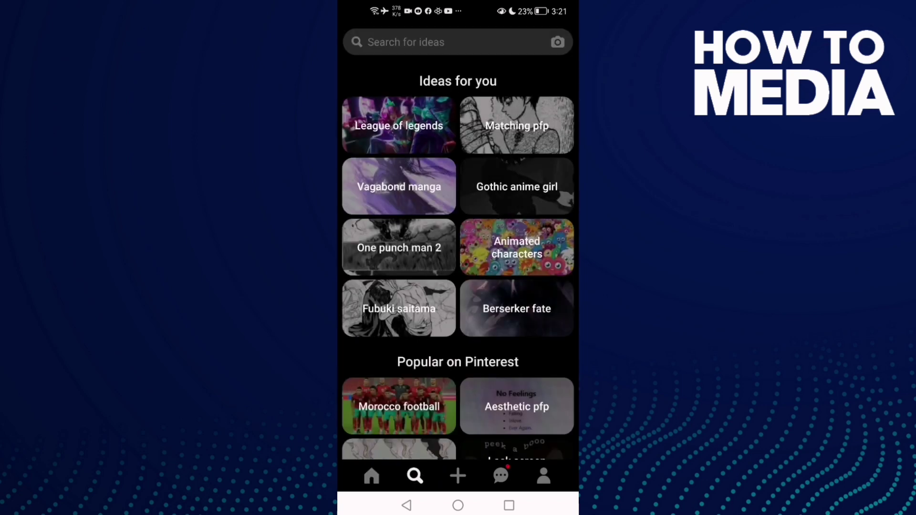
pyautogui.scroll(-3, 539, 368)
pyautogui.scroll(3, 546, 310)
pyautogui.click(440, 41)
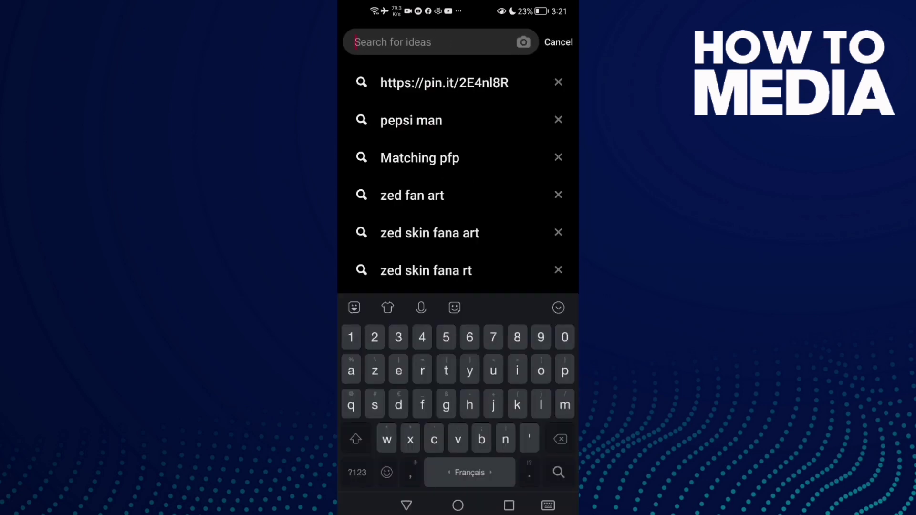
pyautogui.write('dkdbdkdbdkdb')
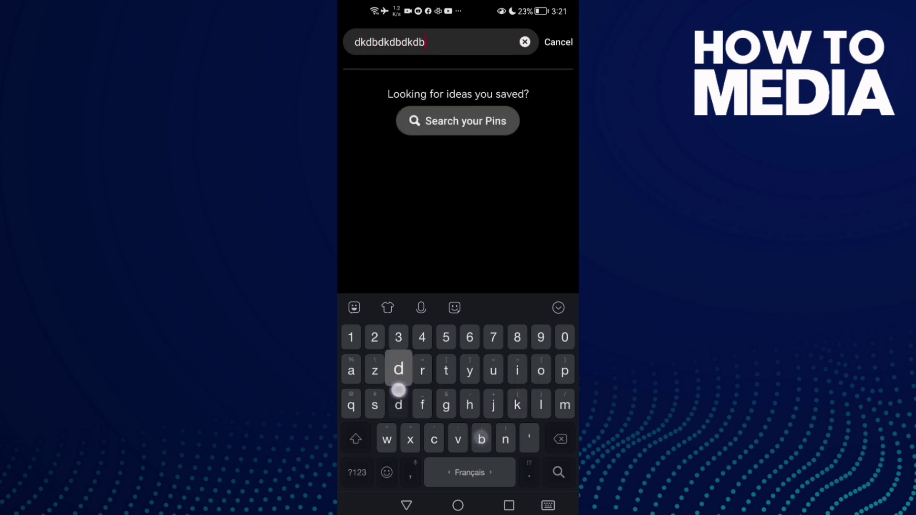
pyautogui.write('d')
pyautogui.click(560, 307)
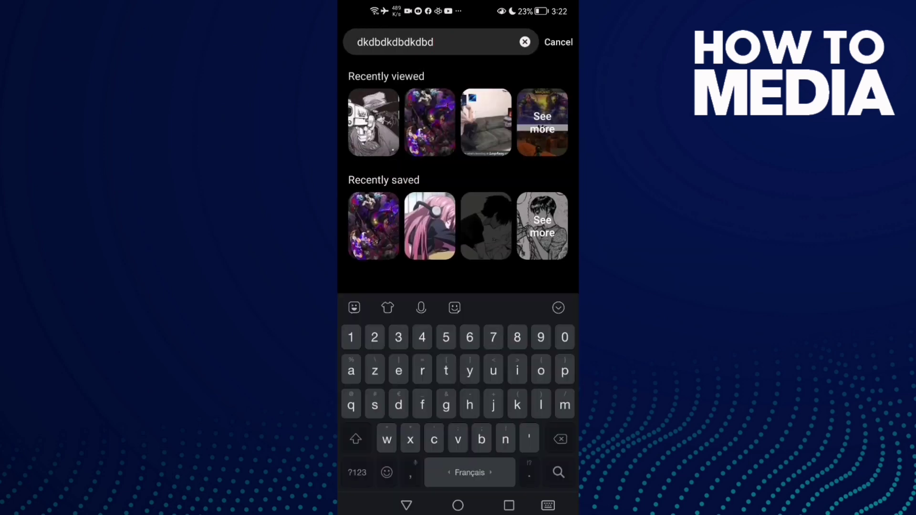
pyautogui.click(558, 307)
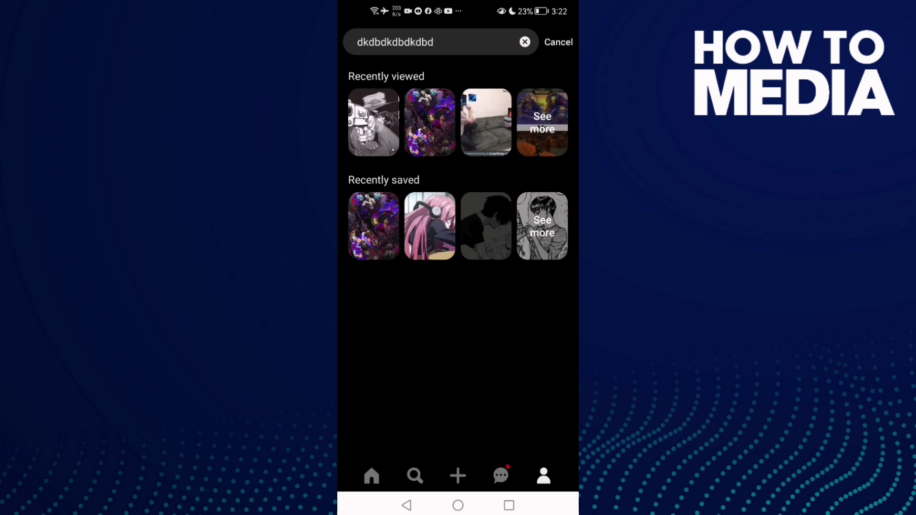
# Reopen the Hellsing poster from Recently viewed, save it, and return to the first home page
pyautogui.click(373, 121)
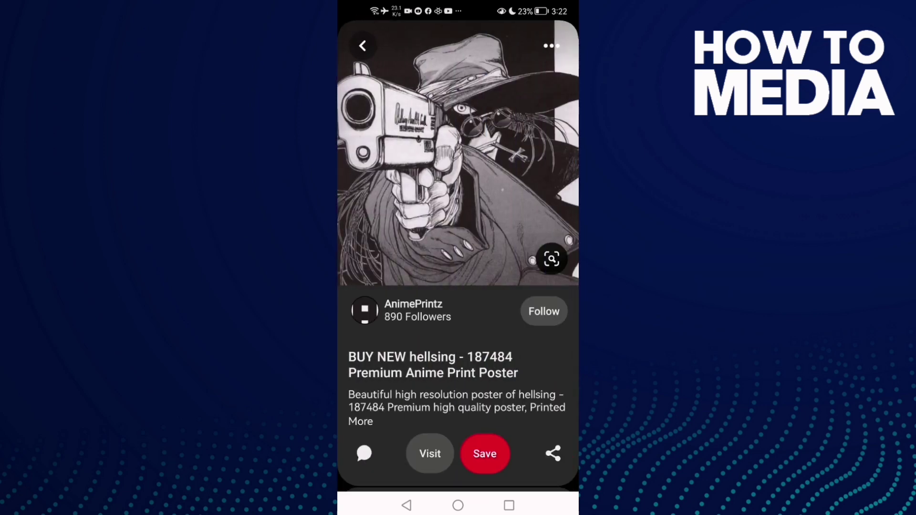
pyautogui.click(484, 435)
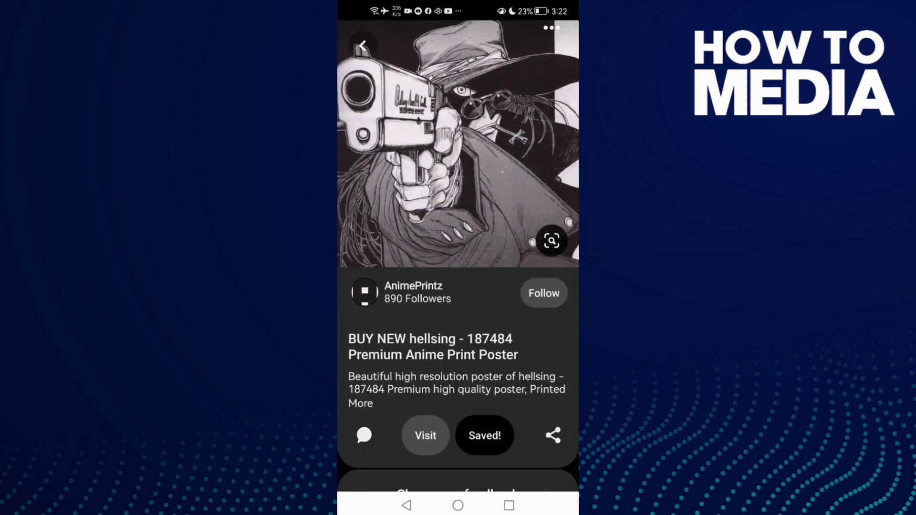
pyautogui.click(459, 506)
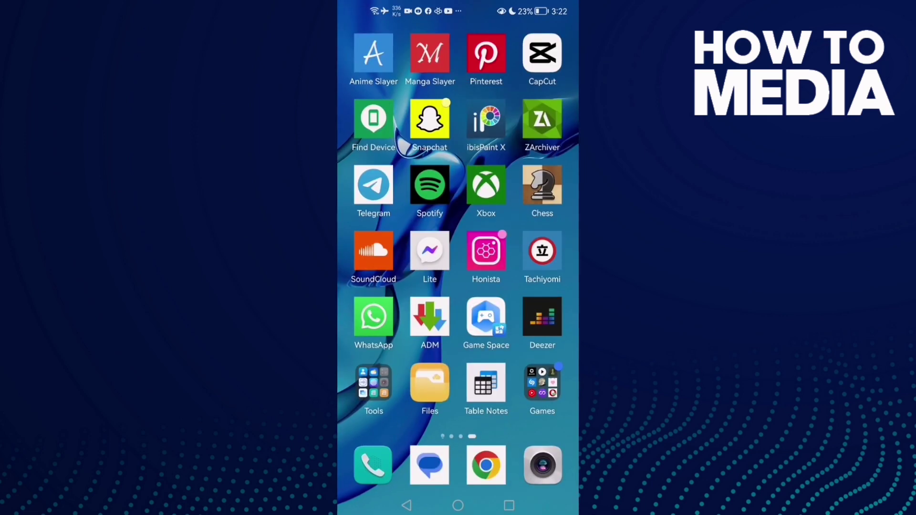
pyautogui.click(458, 506)
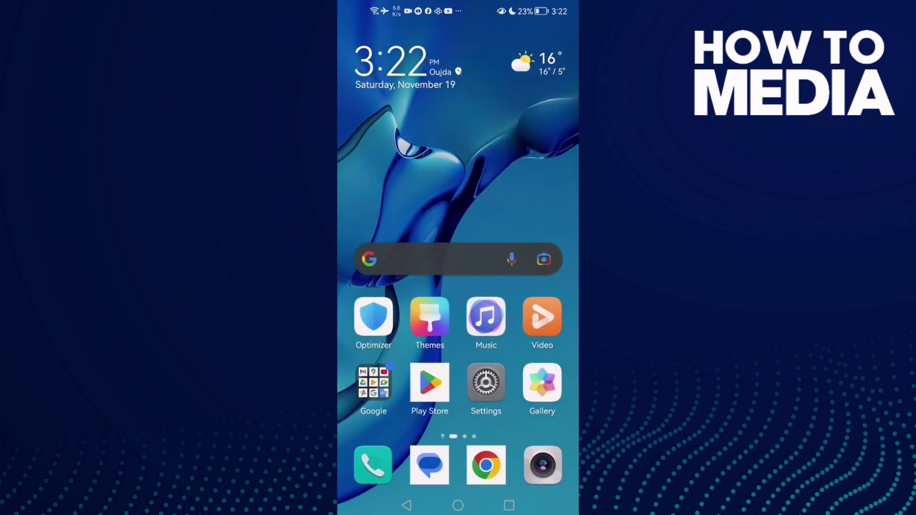